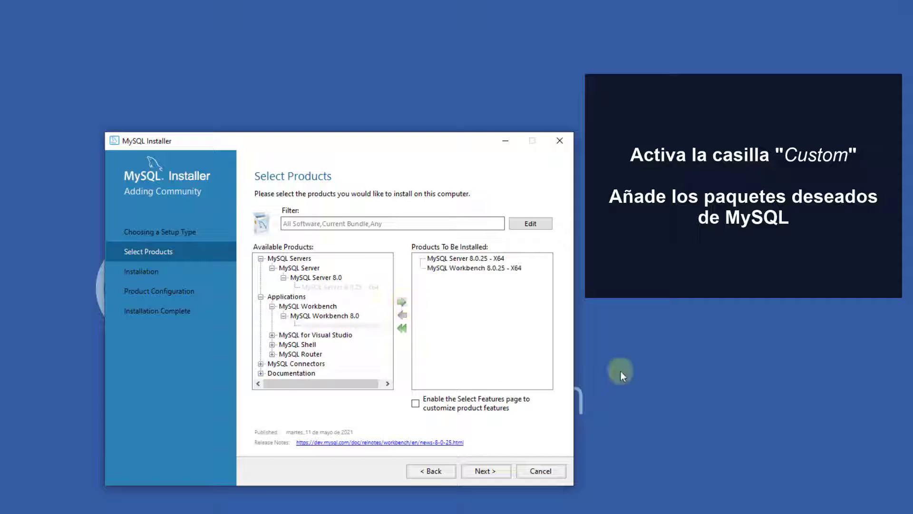
# Add MySQL Shell 8.0.25 - X64 to the product list and install Server, Workbench and Shell
pyautogui.click(272, 344)
pyautogui.click(283, 354)
pyautogui.click(329, 363)
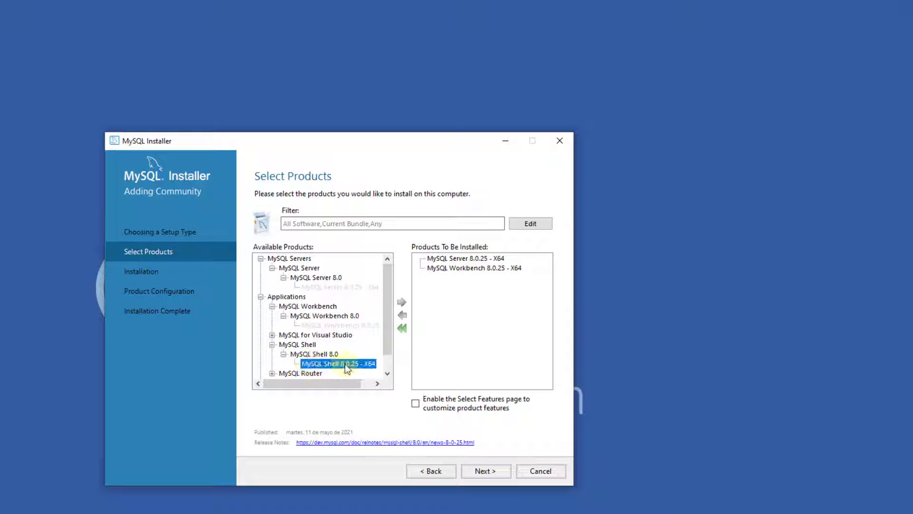
pyautogui.click(402, 302)
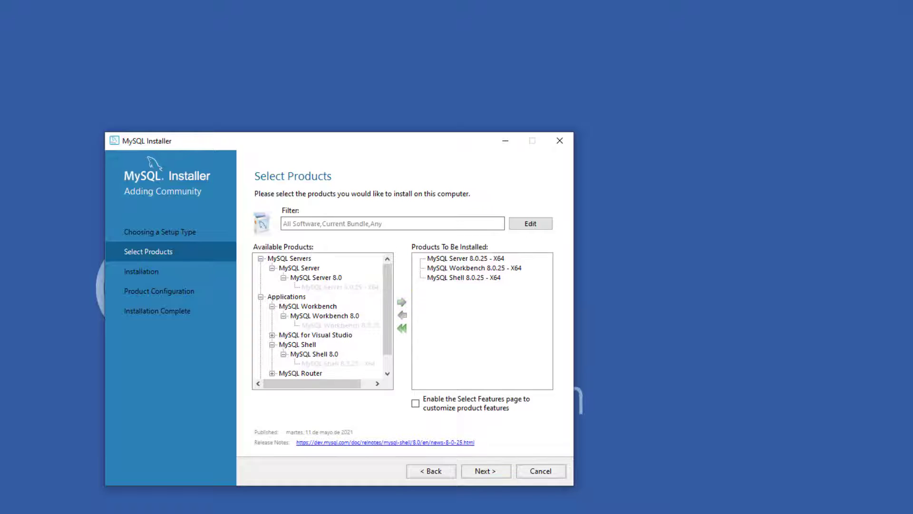
pyautogui.click(485, 471)
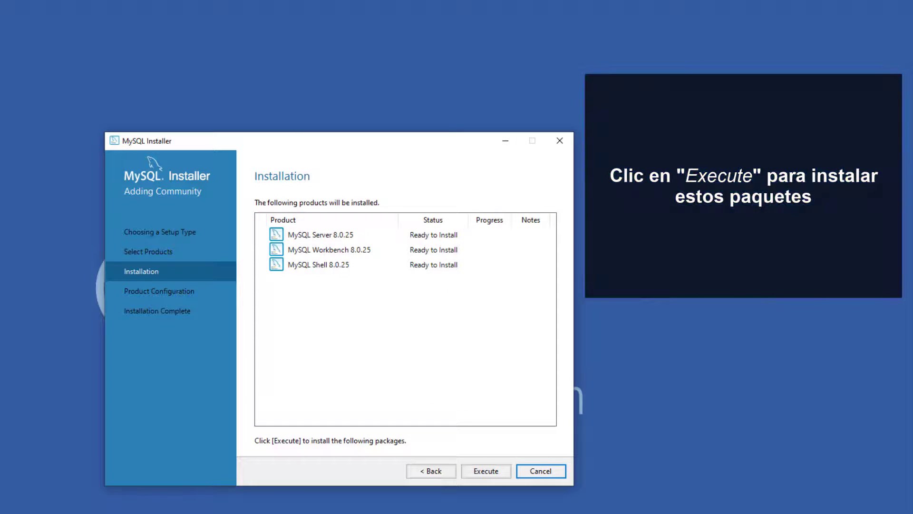
pyautogui.click(485, 469)
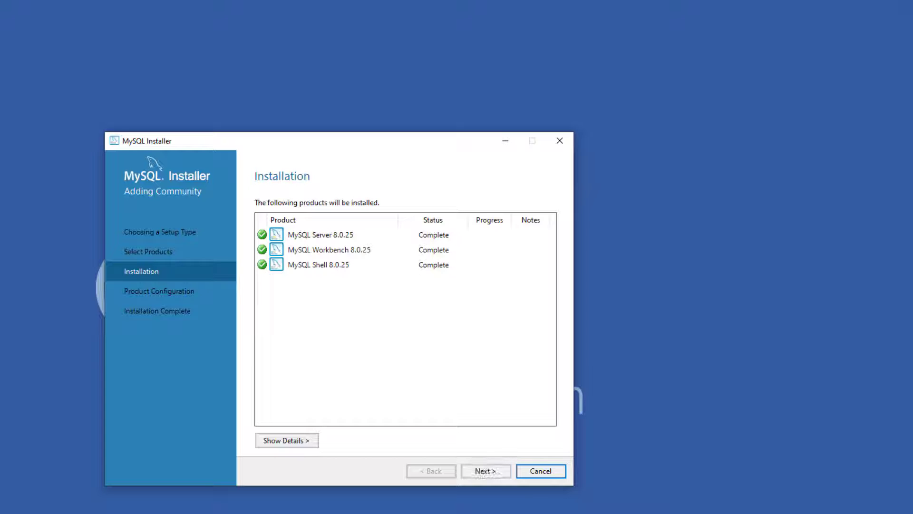
# Keep the default type, networking and strong password authentication for MySQL Server 8.0.25
pyautogui.click(490, 472)
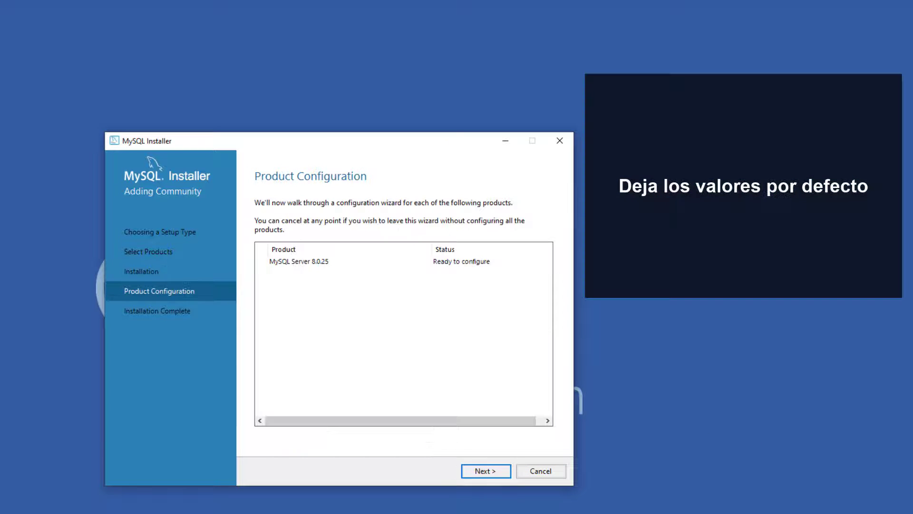
pyautogui.click(471, 472)
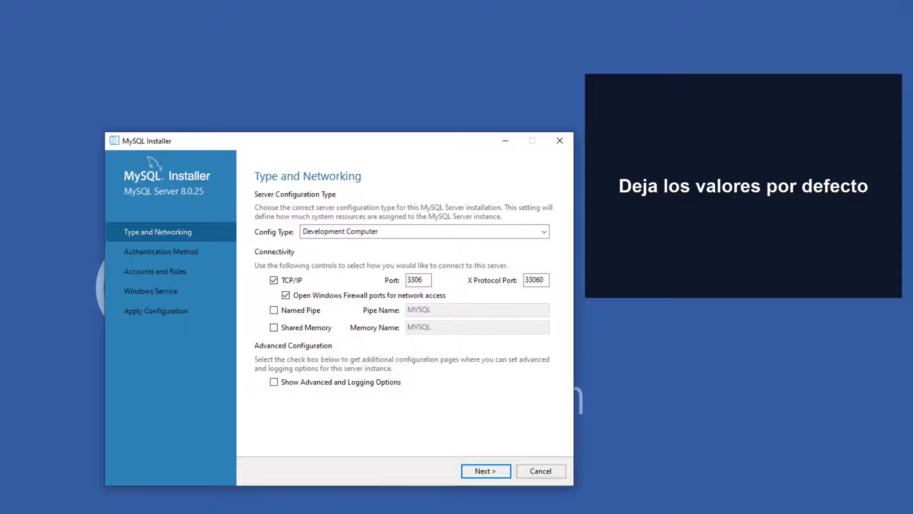
pyautogui.click(478, 471)
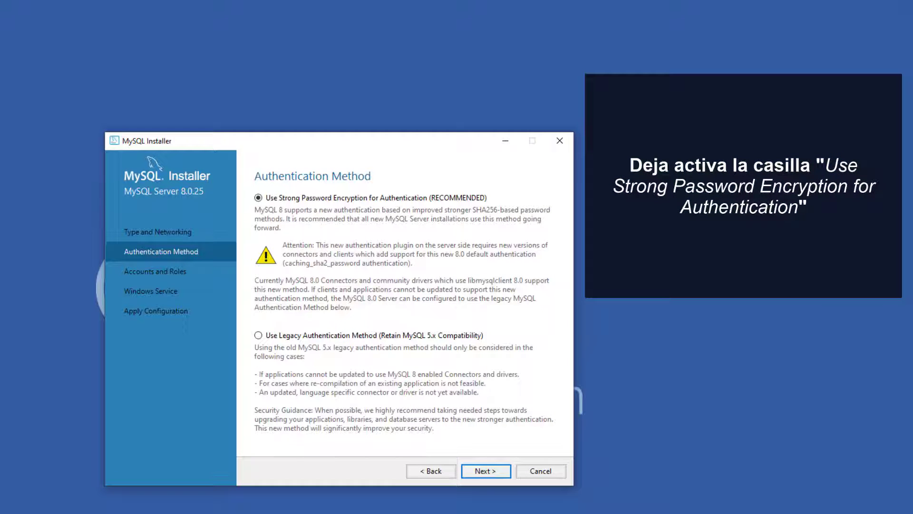
pyautogui.click(485, 471)
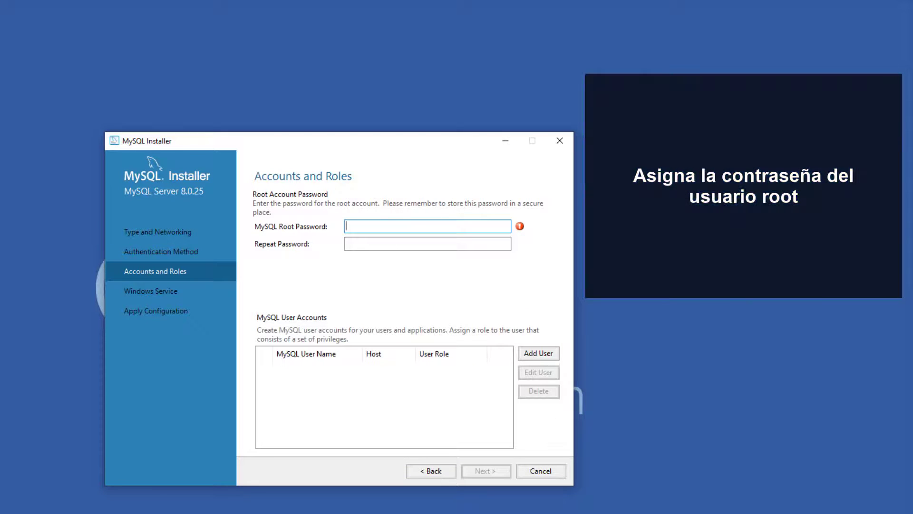
# Enter and confirm the root account password, then continue
pyautogui.write('123456789012')
pyautogui.press('Tab')
pyautogui.write('123456789012')
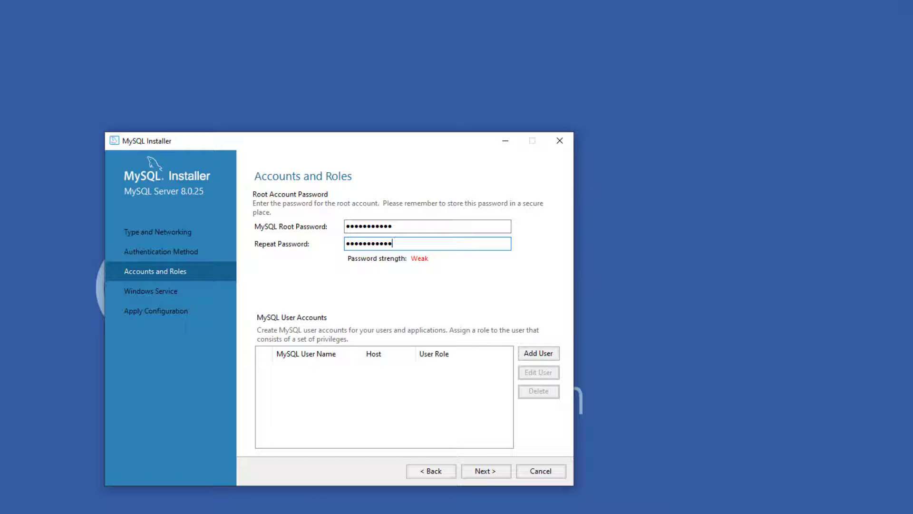
pyautogui.click(492, 471)
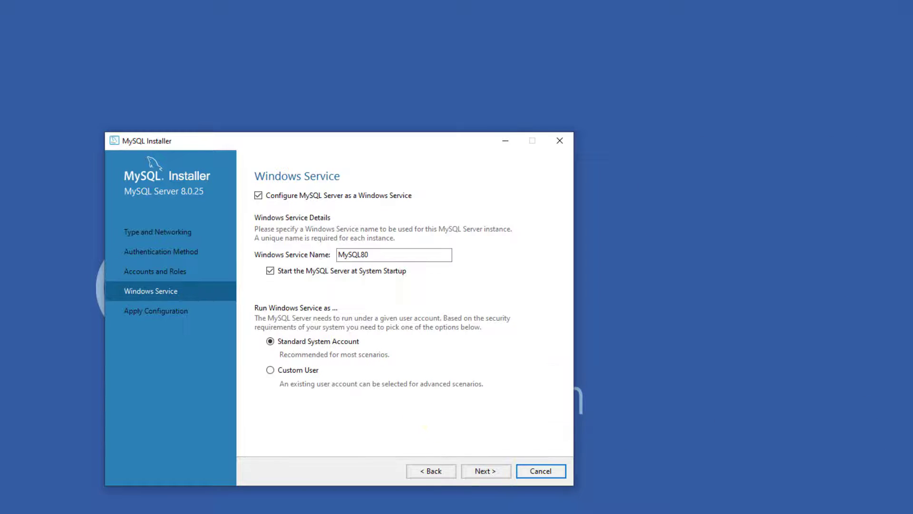
# Apply the server configuration with the default MySQL80 service and reach Installation Complete
pyautogui.click(492, 472)
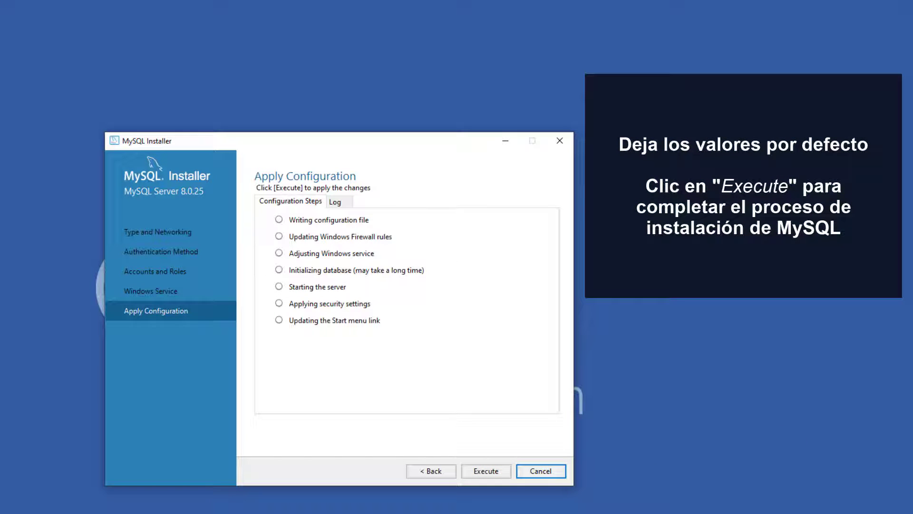
pyautogui.click(477, 469)
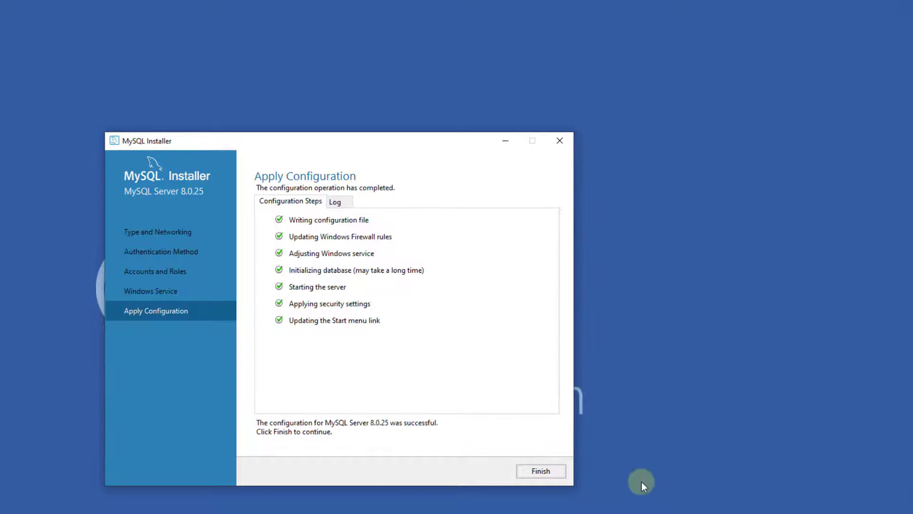
pyautogui.click(545, 470)
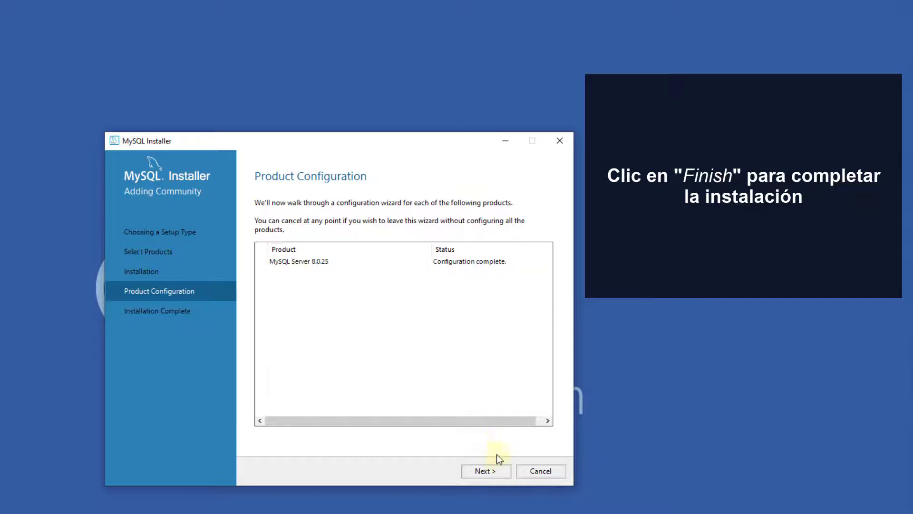
pyautogui.click(496, 469)
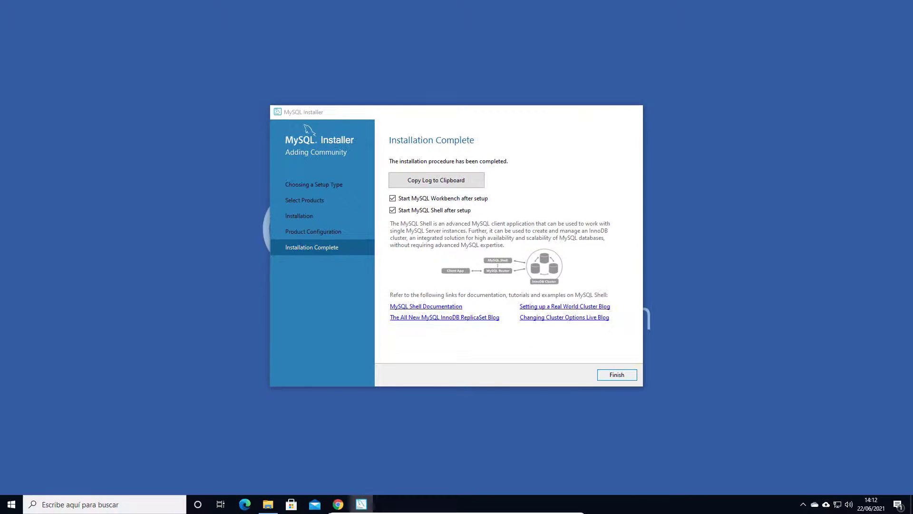
# Finish the installer, then maximize and minimize the MySQL Workbench window
pyautogui.click(542, 471)
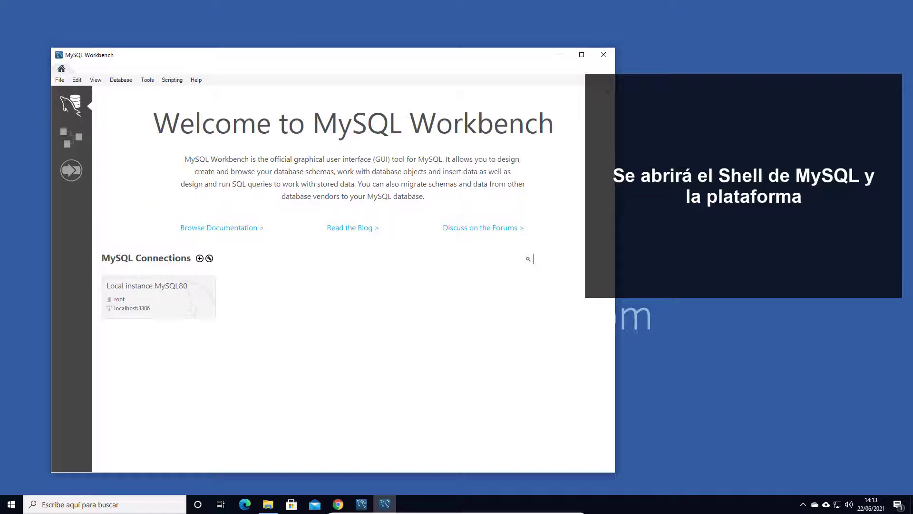
pyautogui.click(581, 55)
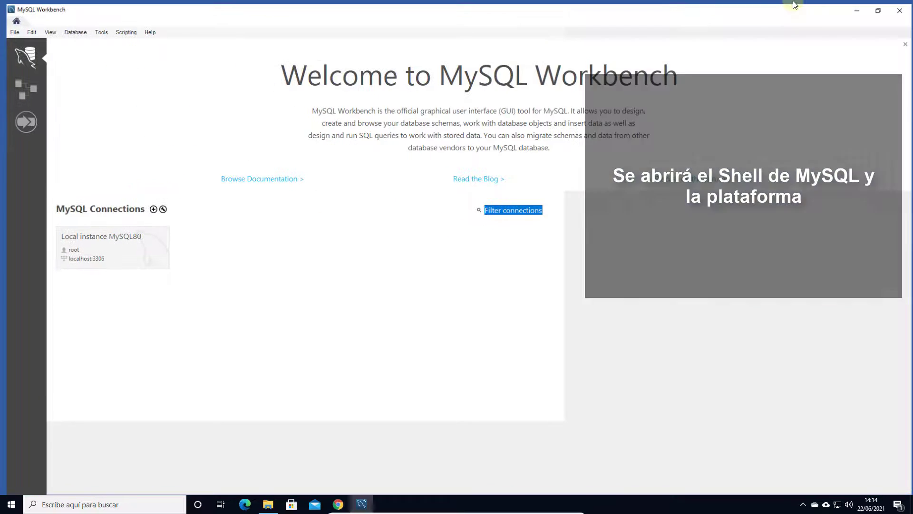
pyautogui.click(858, 11)
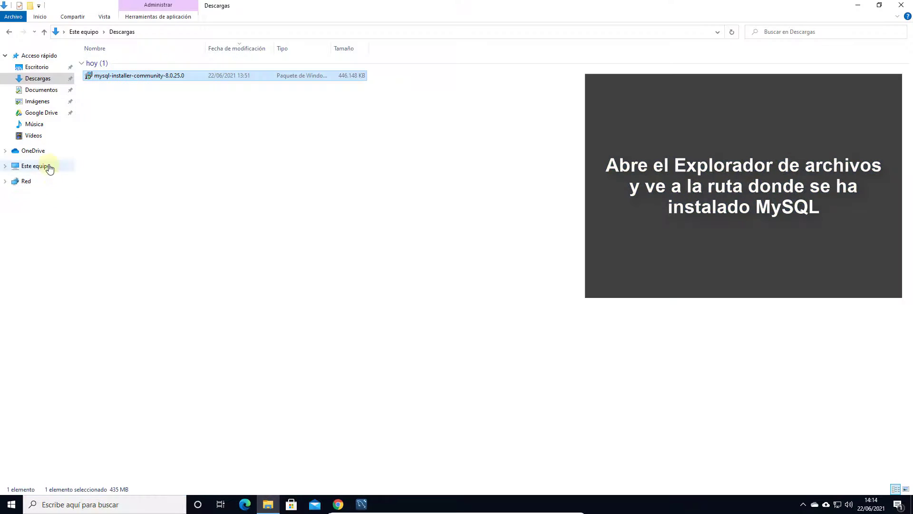
# Browse to C:\Archivos de programa\MySQL\MySQL Server 8.0\bin and select the mysql program
pyautogui.click(49, 167)
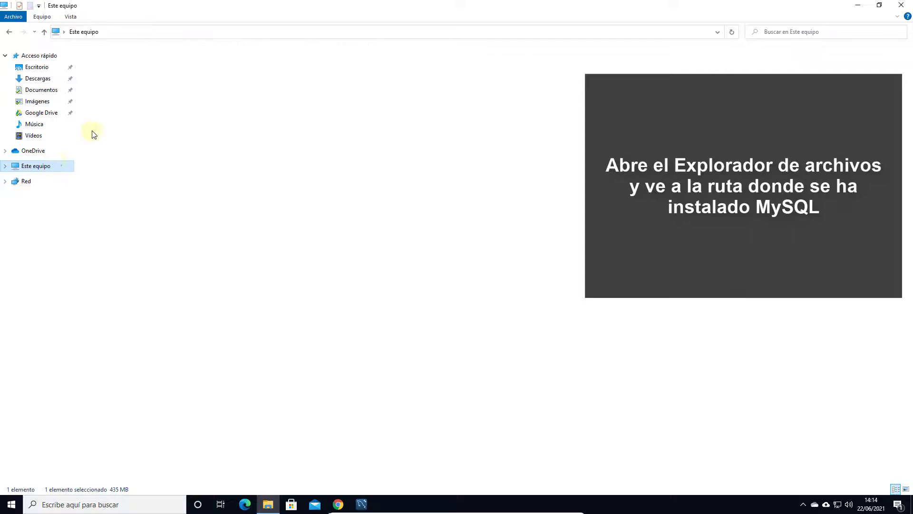
pyautogui.doubleClick(137, 137)
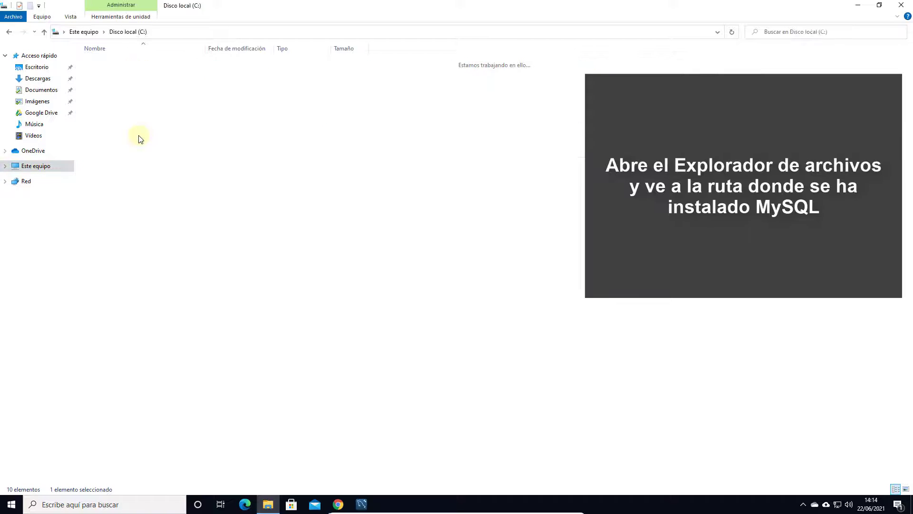
pyautogui.doubleClick(138, 62)
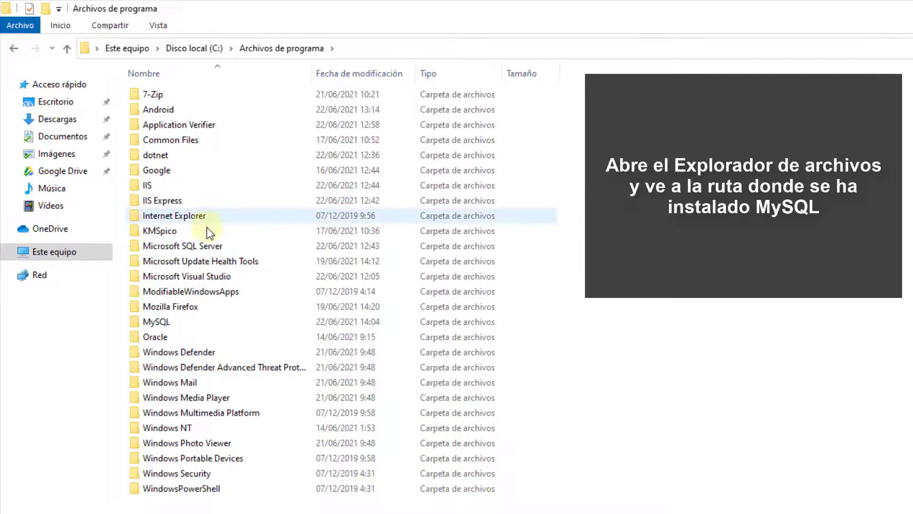
pyautogui.doubleClick(204, 322)
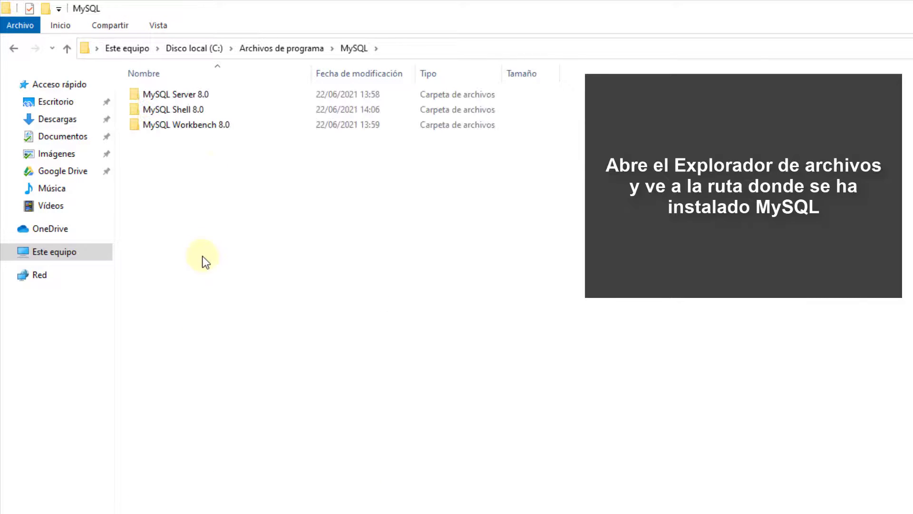
pyautogui.click(226, 97)
pyautogui.doubleClick(226, 97)
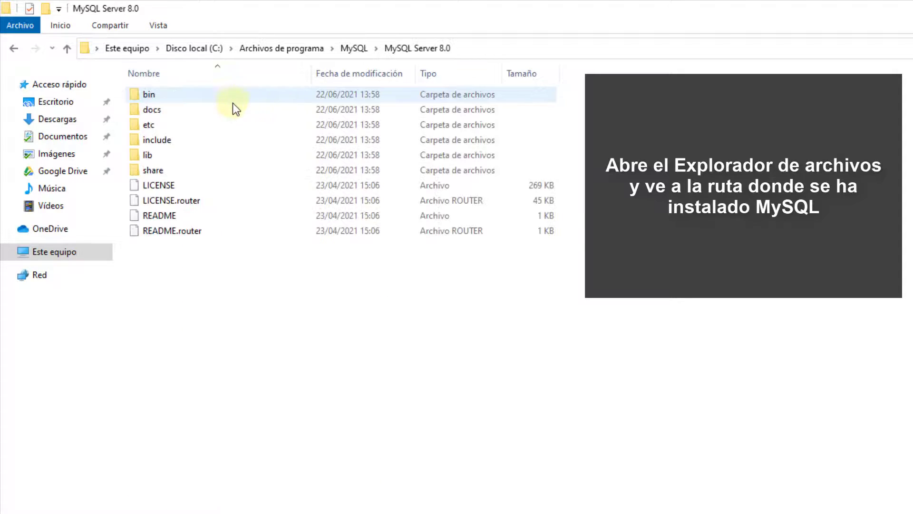
pyautogui.doubleClick(210, 96)
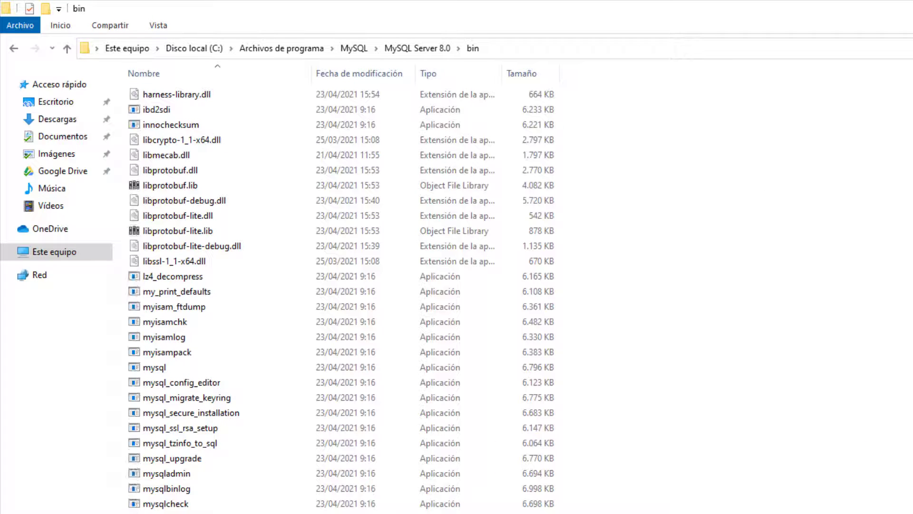
pyautogui.click(230, 366)
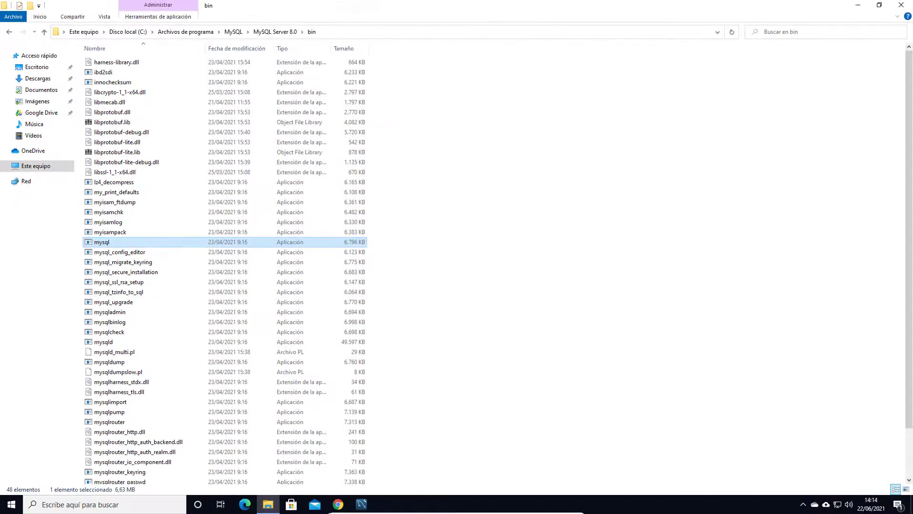
# Open the system environment variables through an 'entorno' search and edit the system Path
pyautogui.click(858, 5)
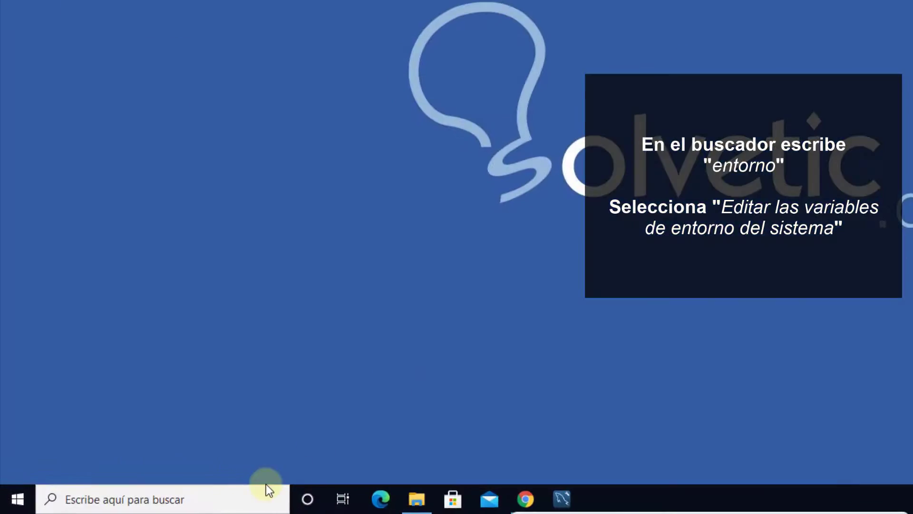
pyautogui.click(253, 495)
pyautogui.write('entor')
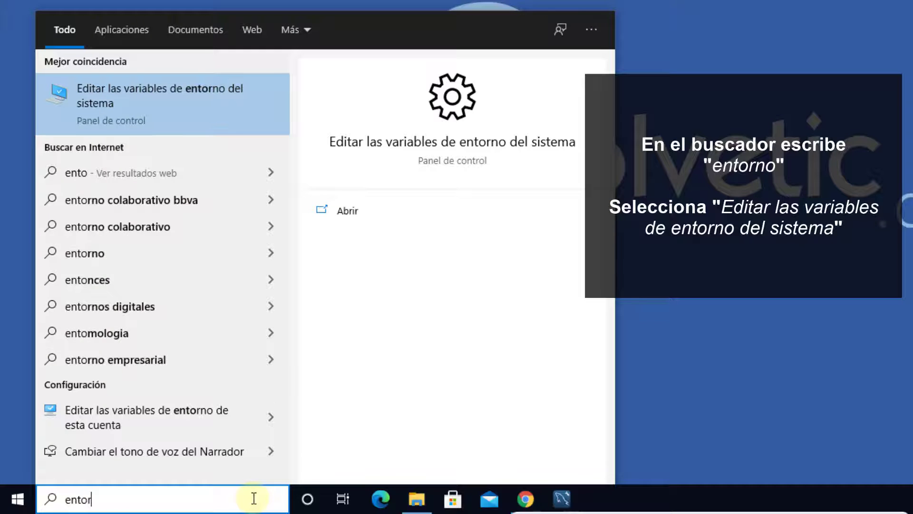
pyautogui.write('no')
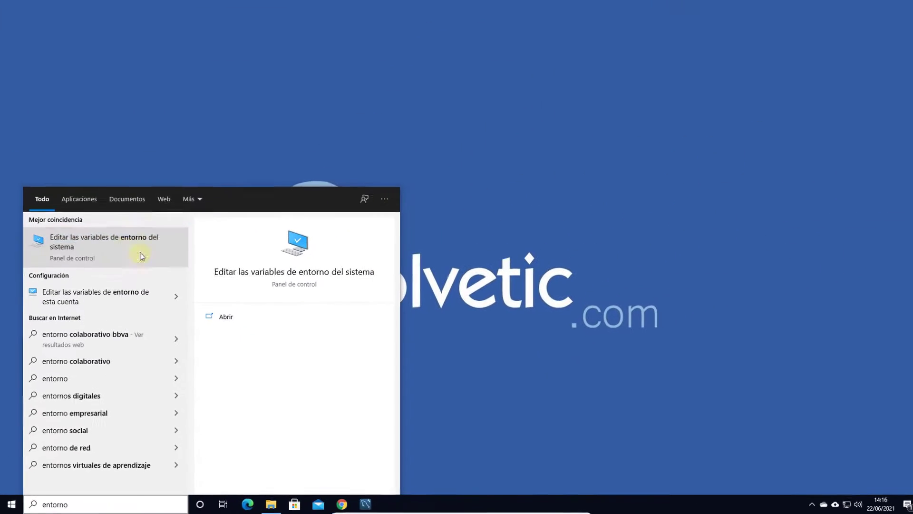
pyautogui.click(211, 119)
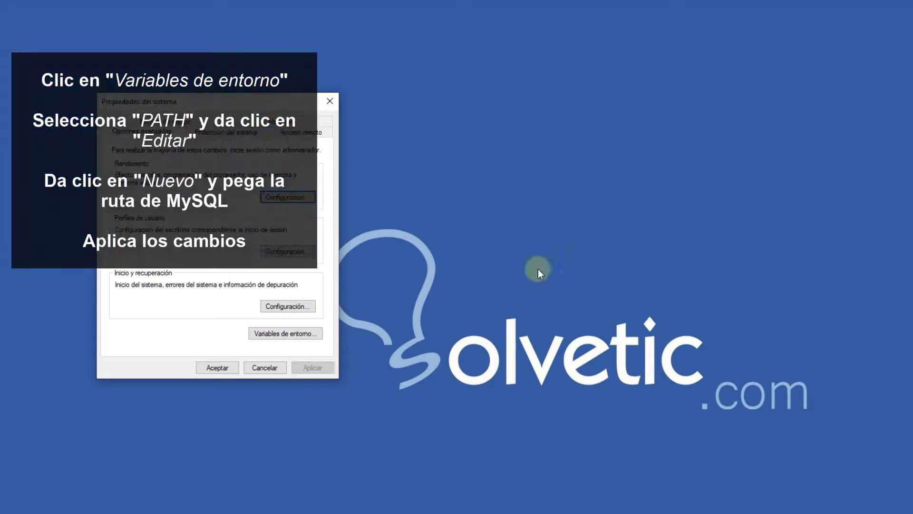
pyautogui.click(305, 334)
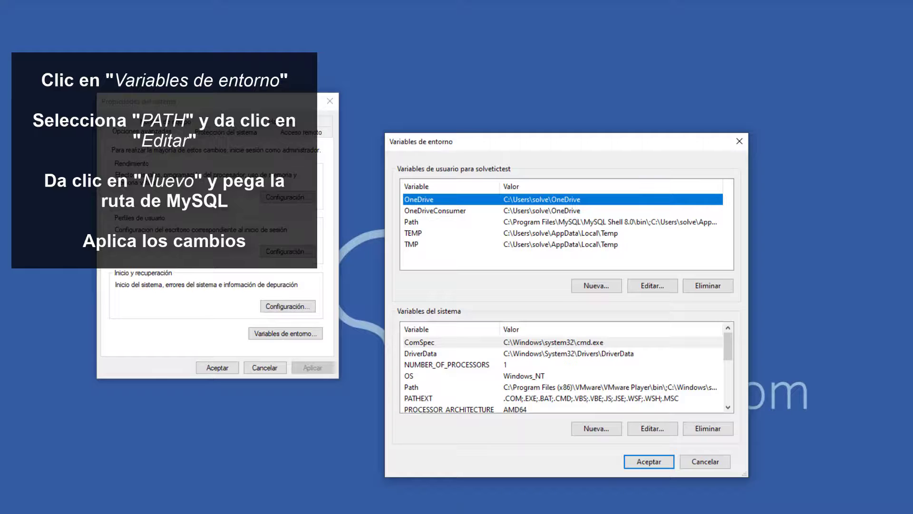
pyautogui.click(482, 387)
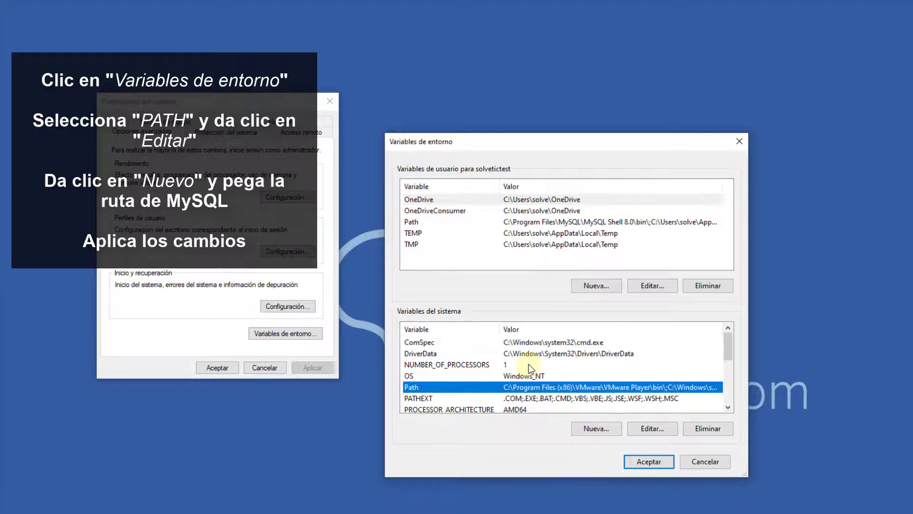
pyautogui.scroll(-2, 546, 380)
pyautogui.scroll(1, 613, 395)
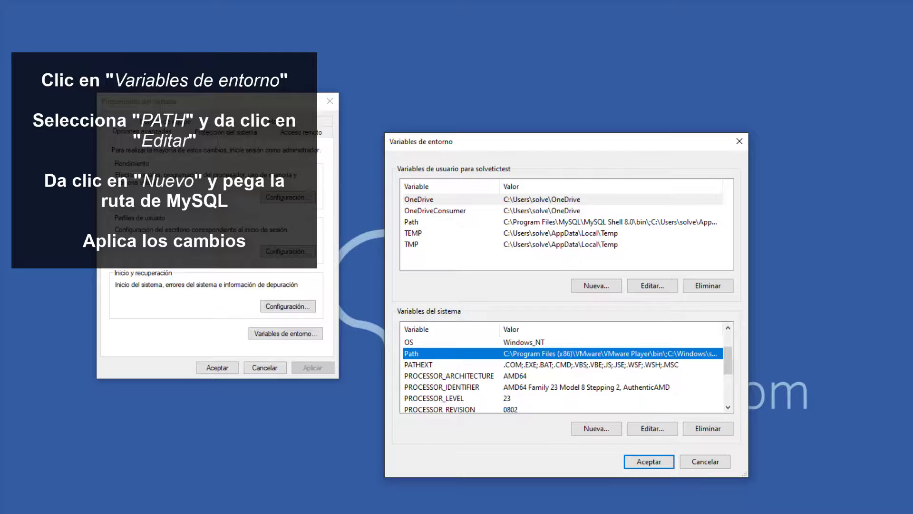
pyautogui.click(660, 429)
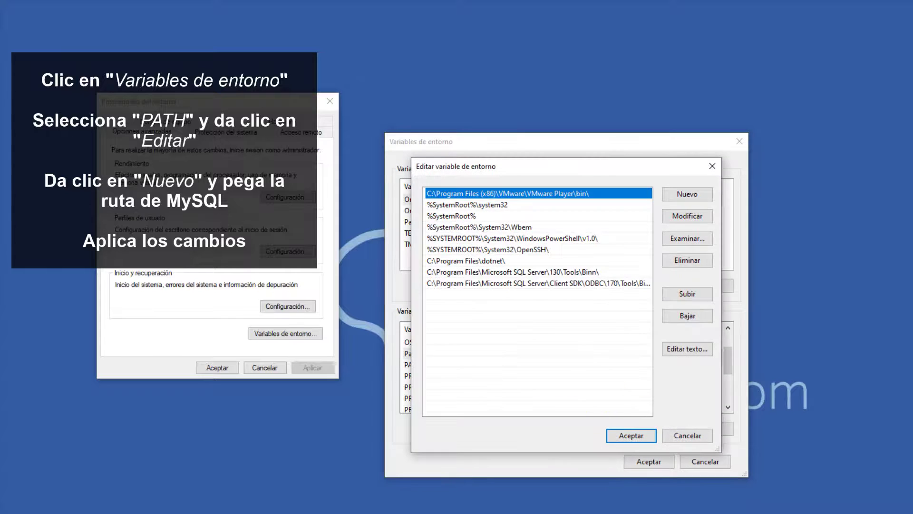
# Add the MySQL Server 8.0 bin folder path as a new Path entry and save
pyautogui.click(357, 512)
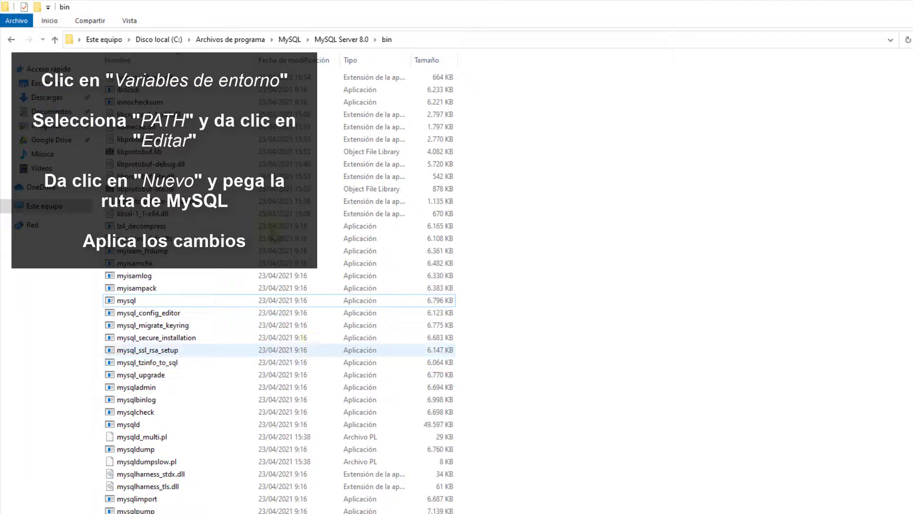
pyautogui.click(430, 42)
pyautogui.hotkey('ctrl', 'c')
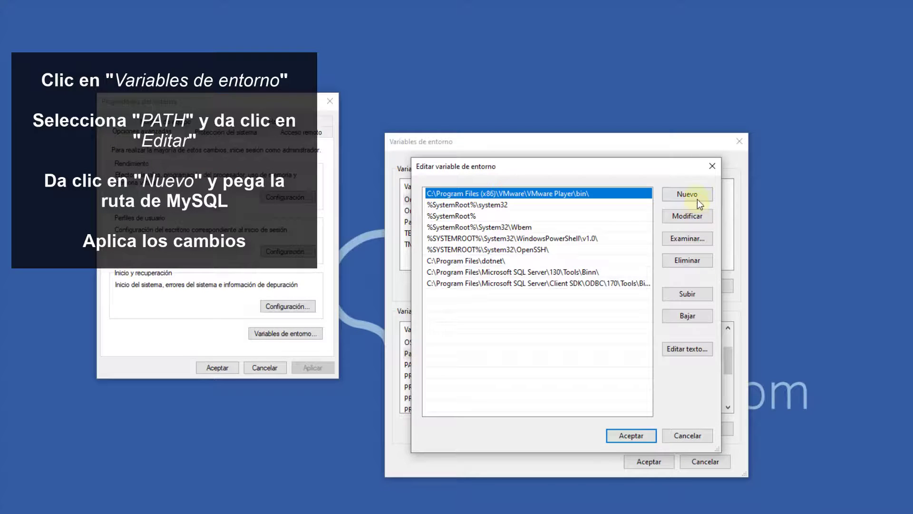
pyautogui.click(696, 196)
pyautogui.hotkey('ctrl', 'v')
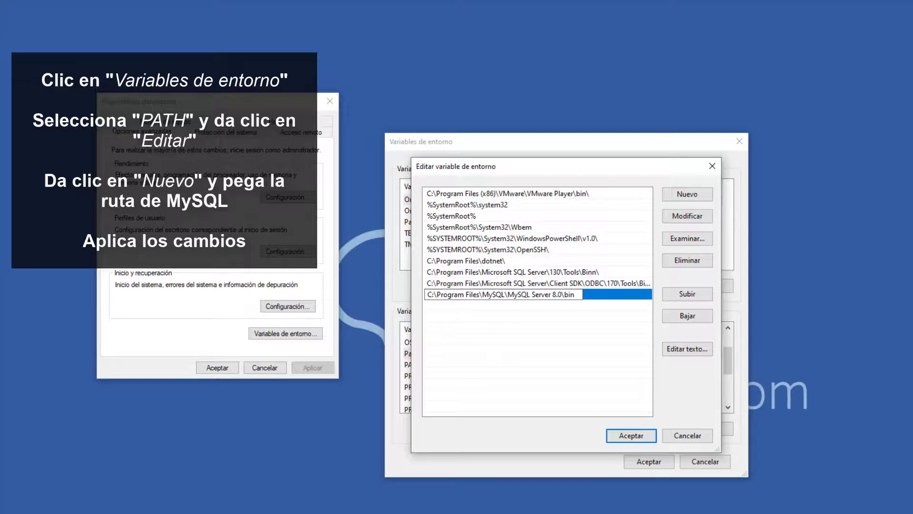
pyautogui.click(631, 435)
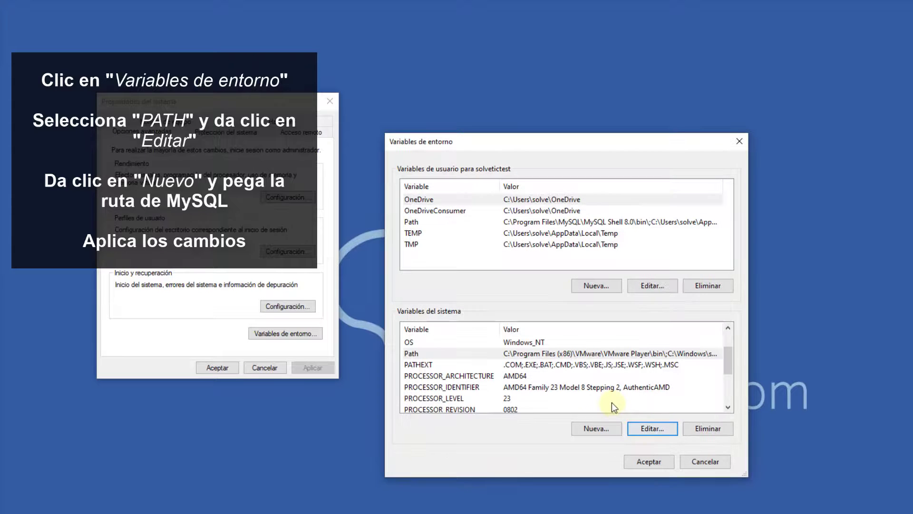
pyautogui.click(645, 460)
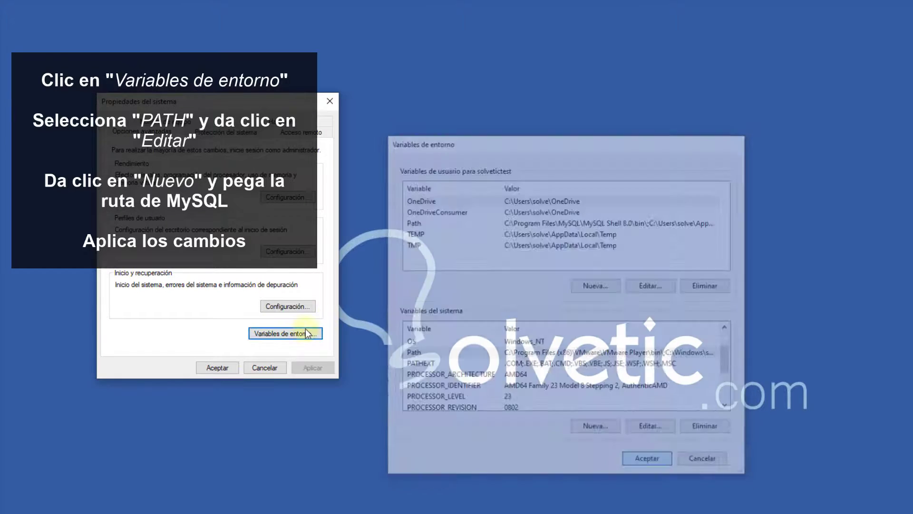
# Close System Properties and open Command Prompt as administrator from a 'cmd' search
pyautogui.click(230, 364)
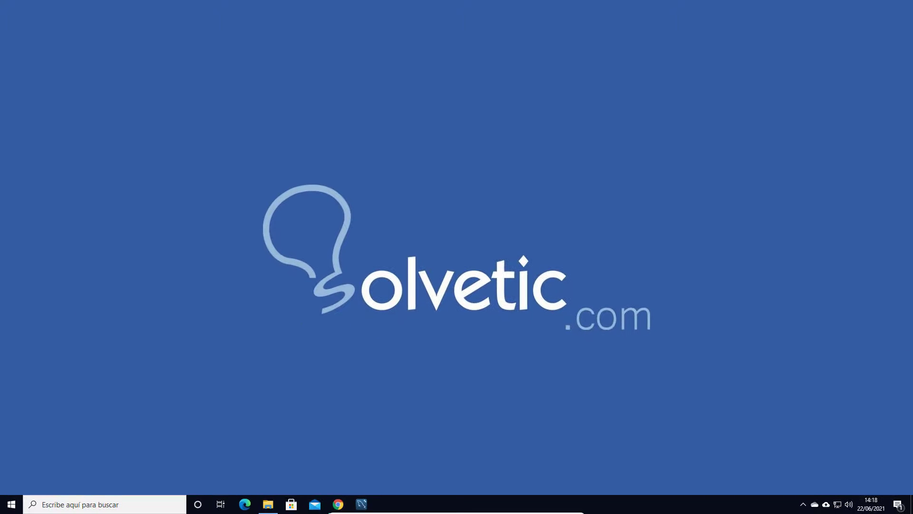
pyautogui.click(147, 506)
pyautogui.write('cmd')
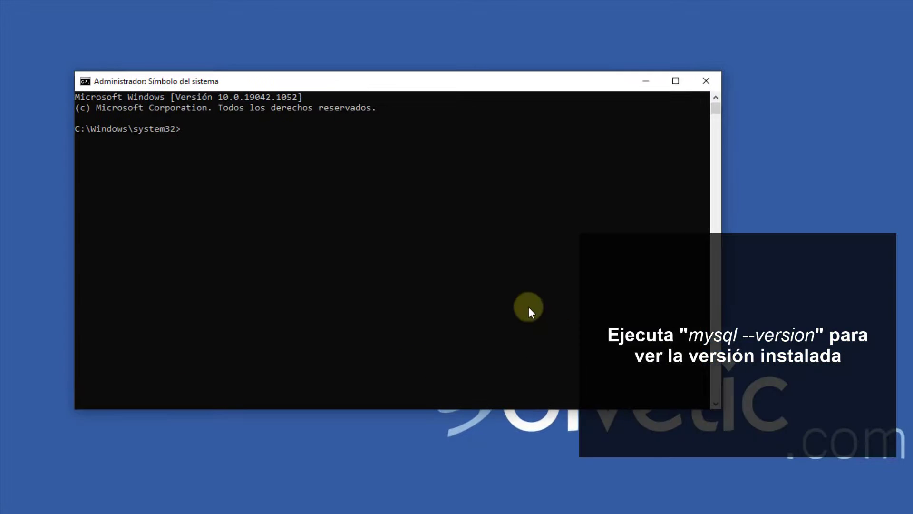
pyautogui.click(528, 307)
# Run mysql --version to check the installed MySQL version
pyautogui.press('Escape')
pyautogui.write('mysql --version')
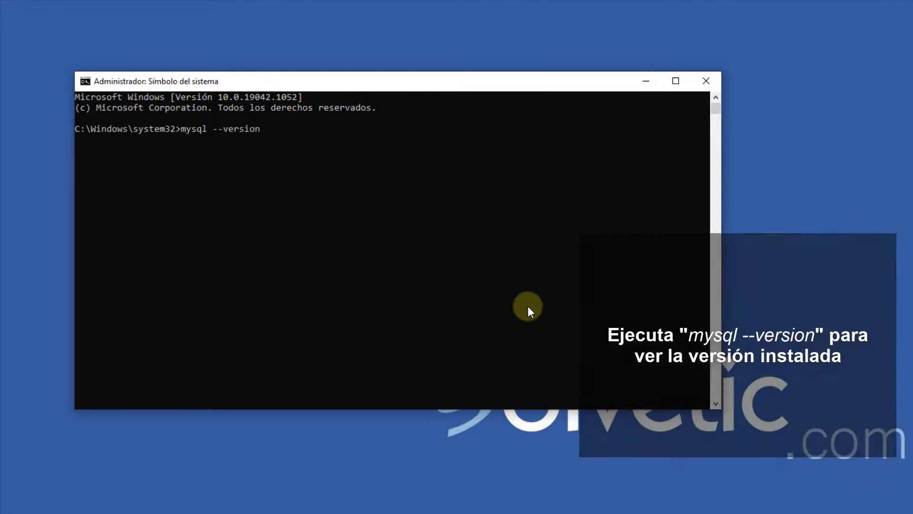
pyautogui.press('Return')
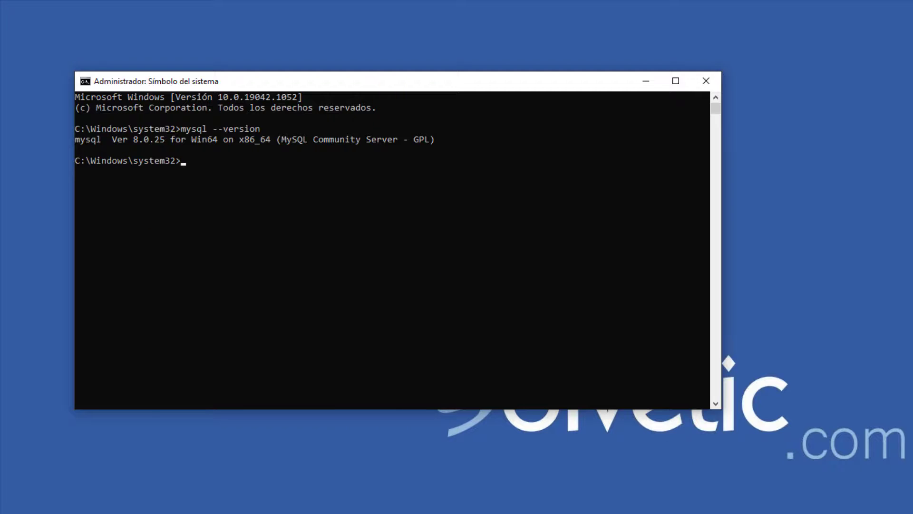
# Log into the MySQL monitor with mysql -u root -p and the root password, then close the console
pyautogui.click(531, 317)
pyautogui.write('mysql -u root ')
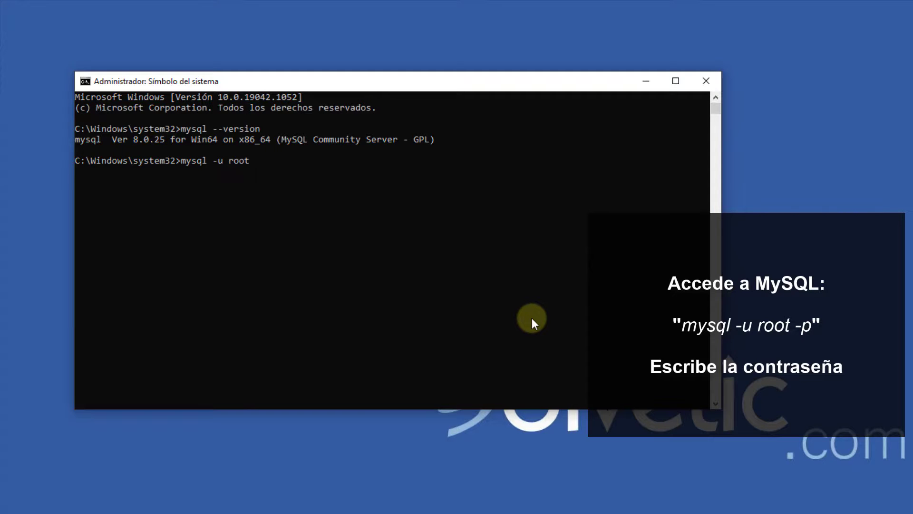
pyautogui.write('-p')
pyautogui.press('Return')
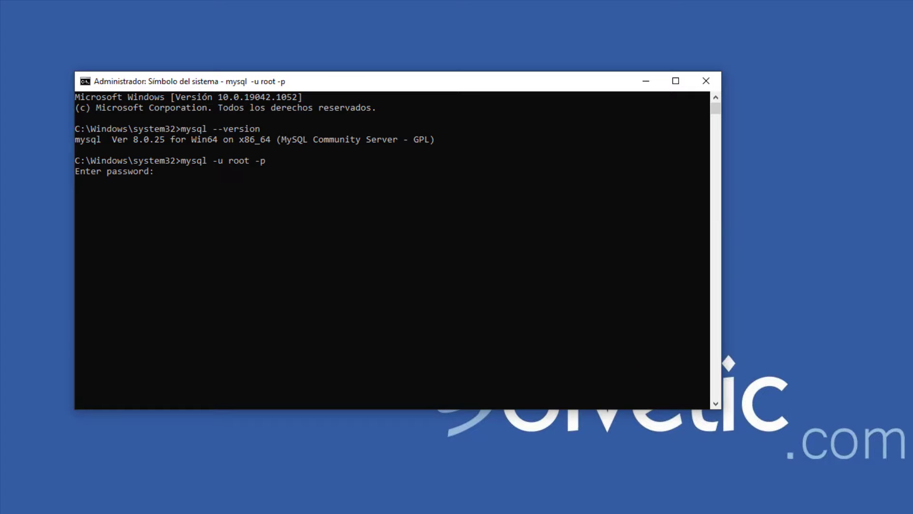
pyautogui.write('***********')
pyautogui.press('Return')
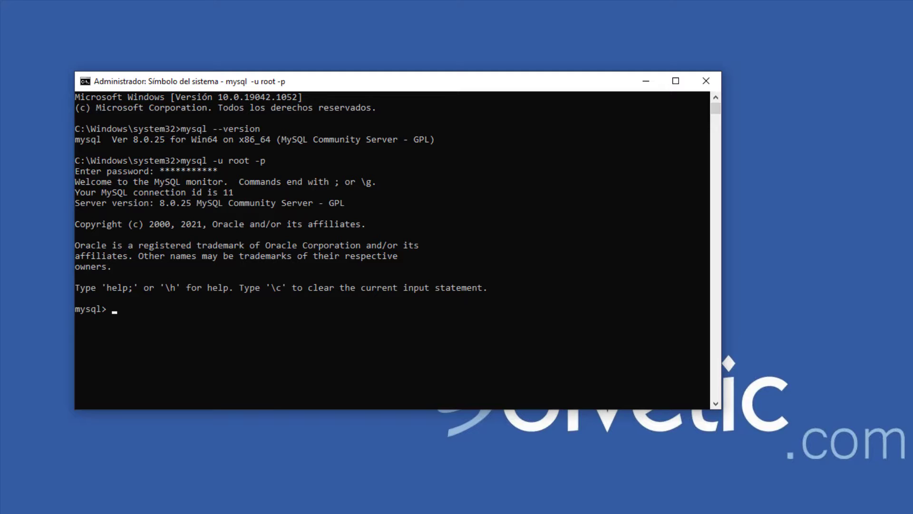
pyautogui.click(705, 81)
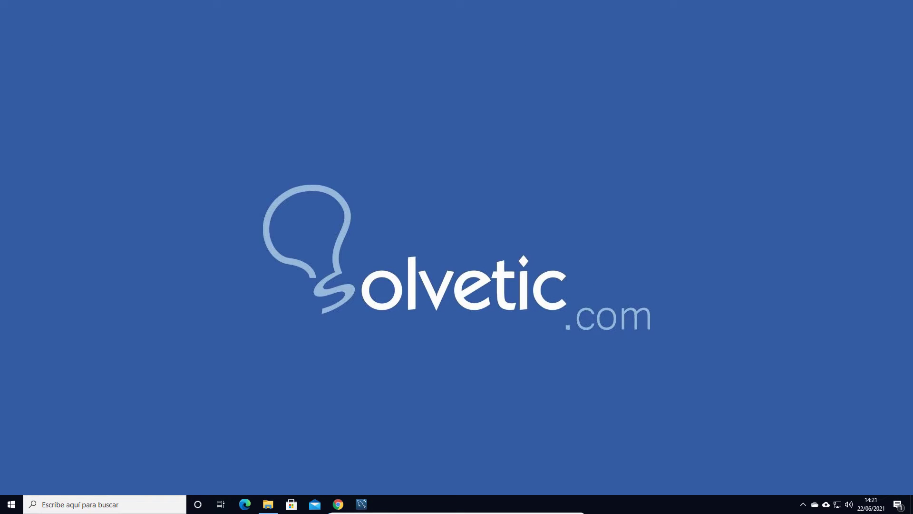